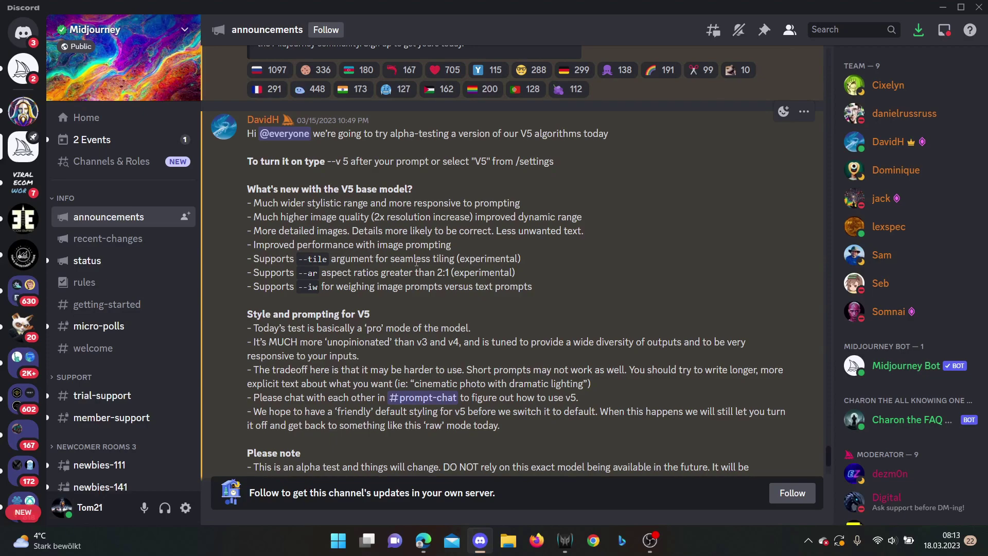
Read the V5 notes, highlighting 'alpha test' and the sentence saying V5 isn't final
scroll(417, 261, "down", 4)
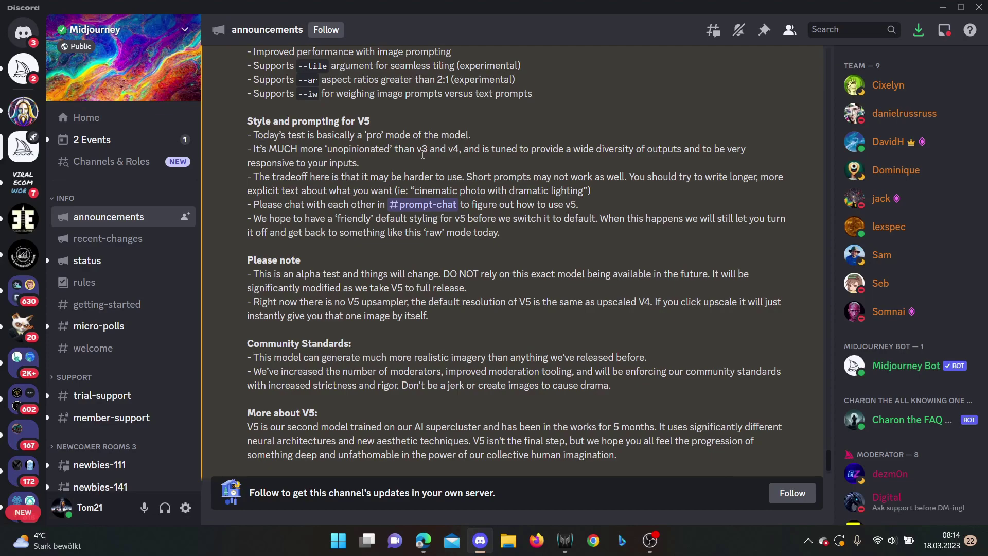
scroll(421, 154, "down", 3)
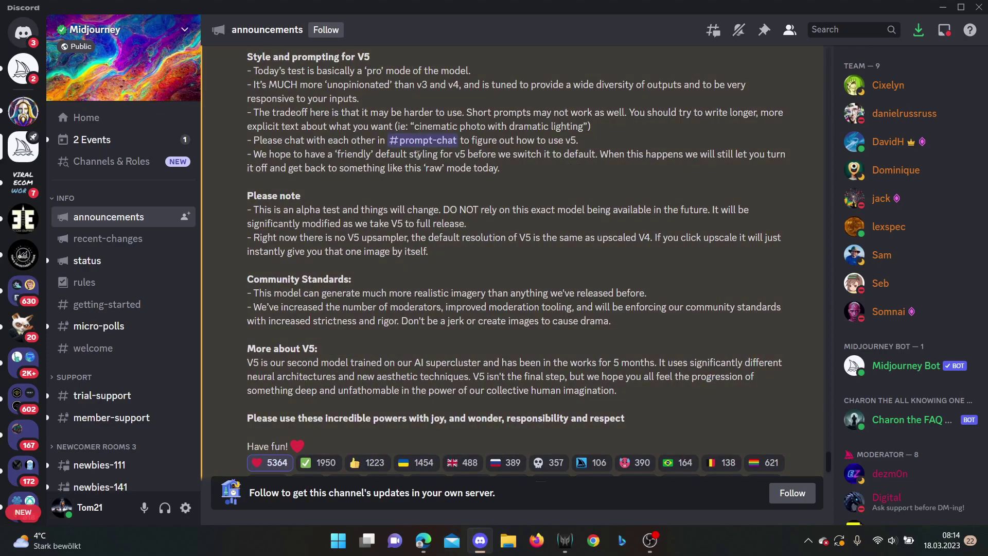
scroll(327, 186, "down", 1)
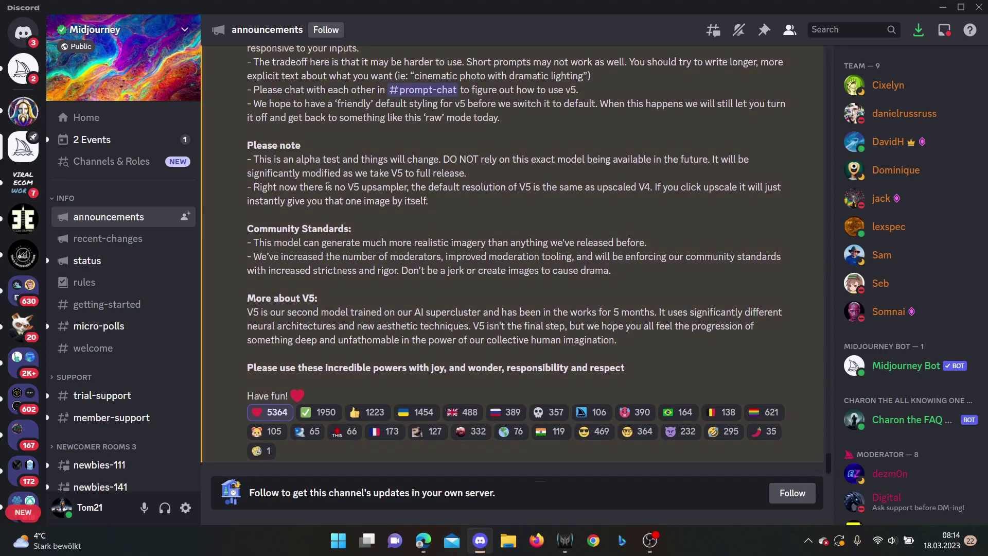
left_click_drag(296, 160, 354, 160)
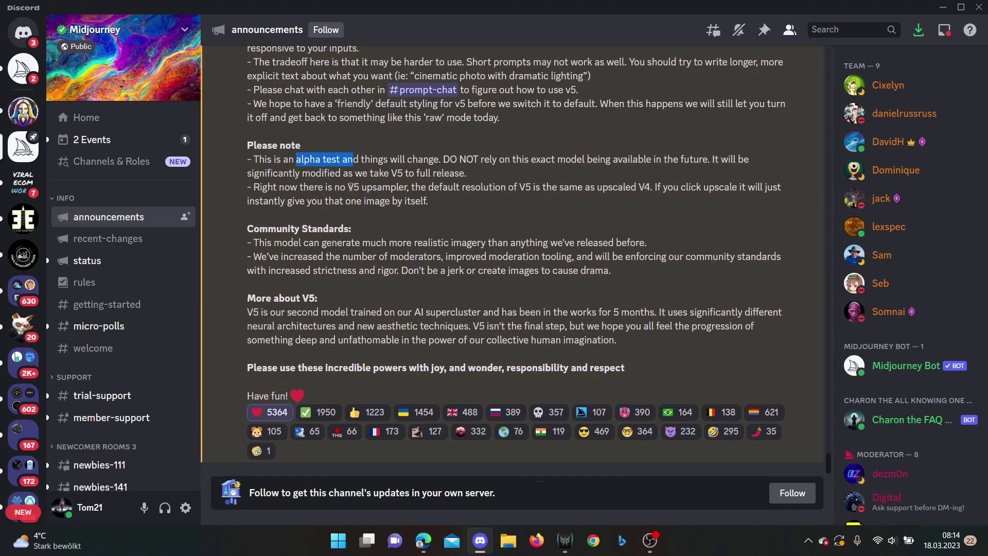
left_click(350, 187)
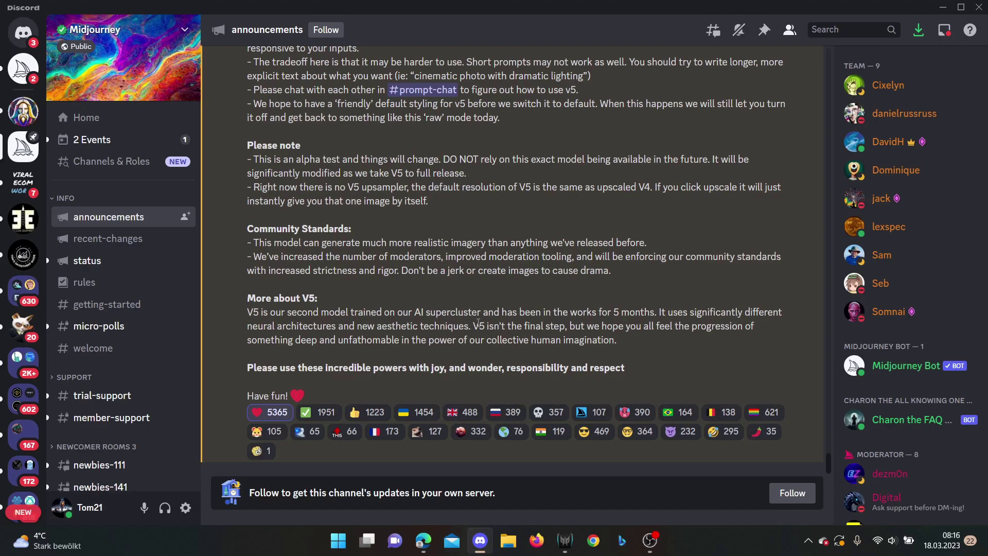
left_click_drag(476, 326, 599, 325)
left_click(638, 363)
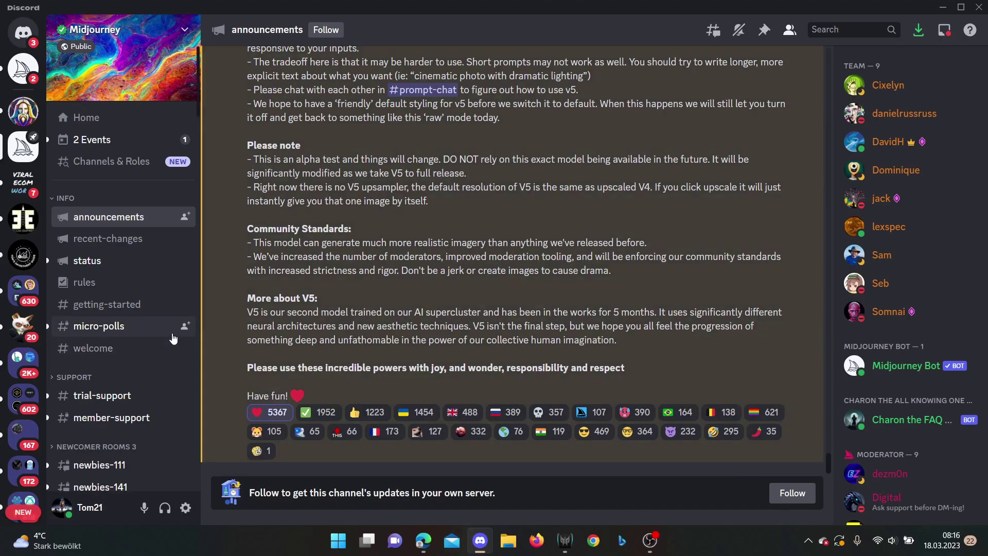
In general-1, use /settings to make MJ version 5 the default model (--v 5)
scroll(172, 338, "down", 12)
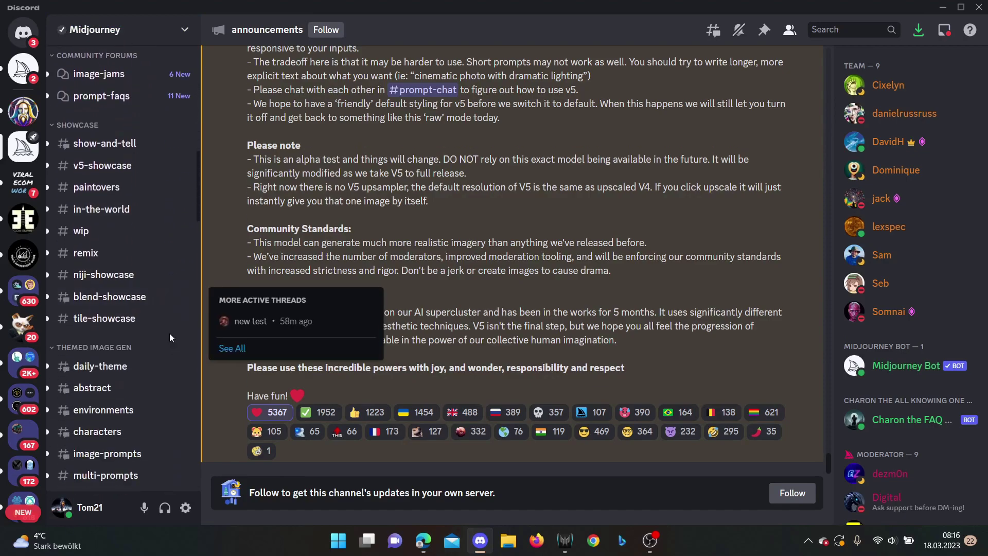
scroll(183, 334, "down", 5)
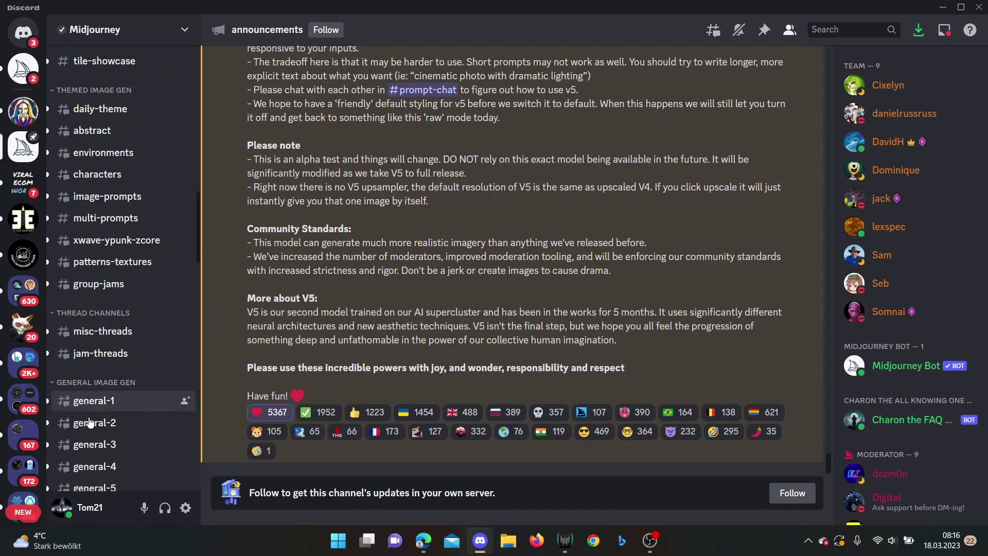
left_click(92, 405)
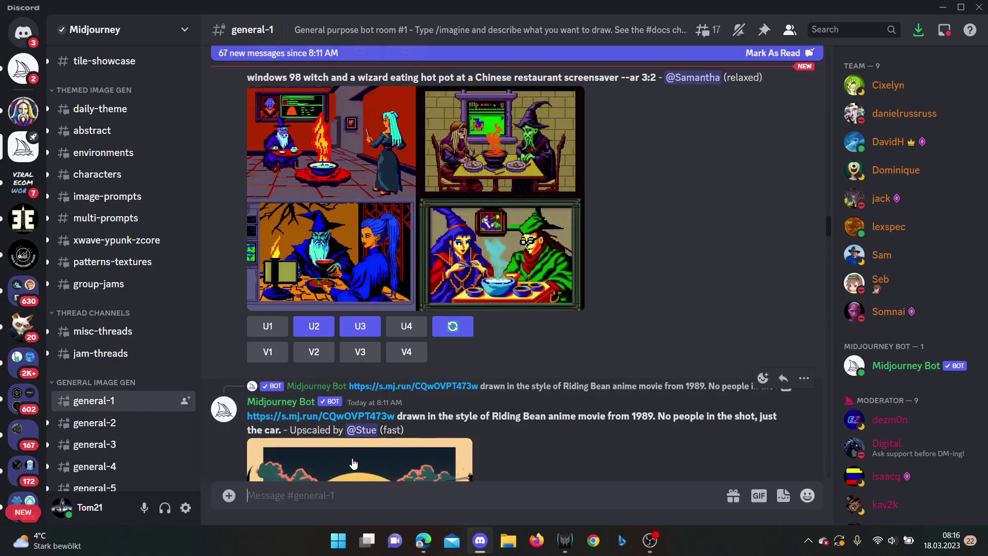
type("/settings")
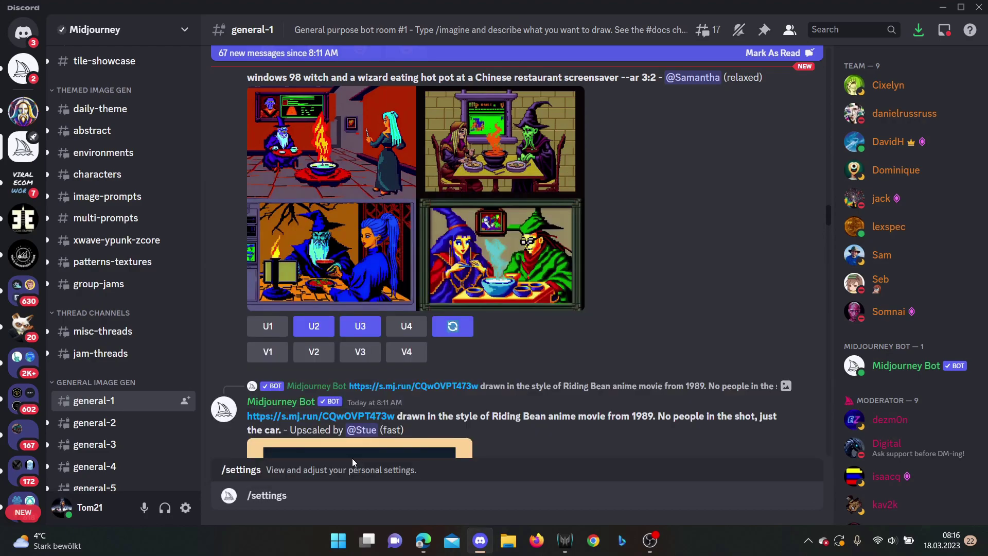
key("Return")
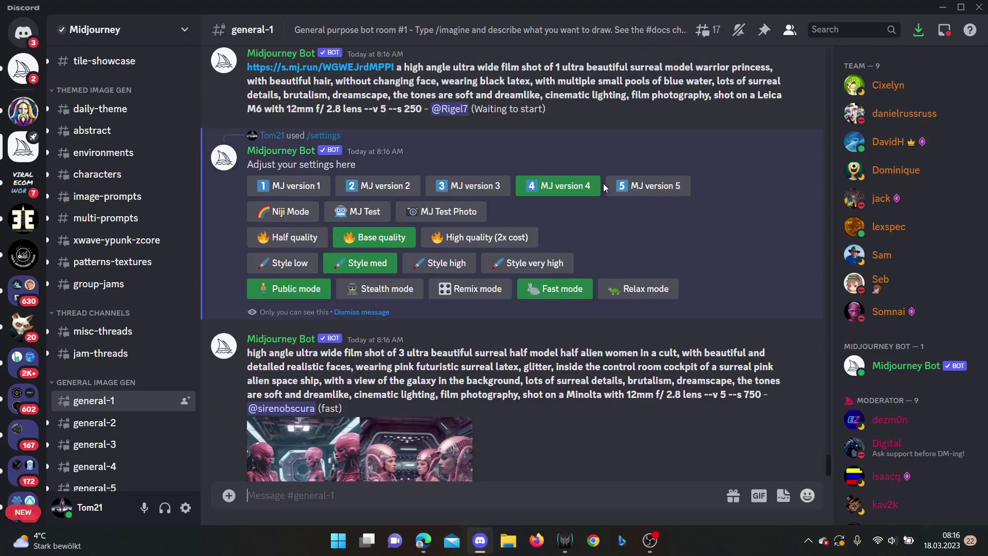
left_click(680, 218)
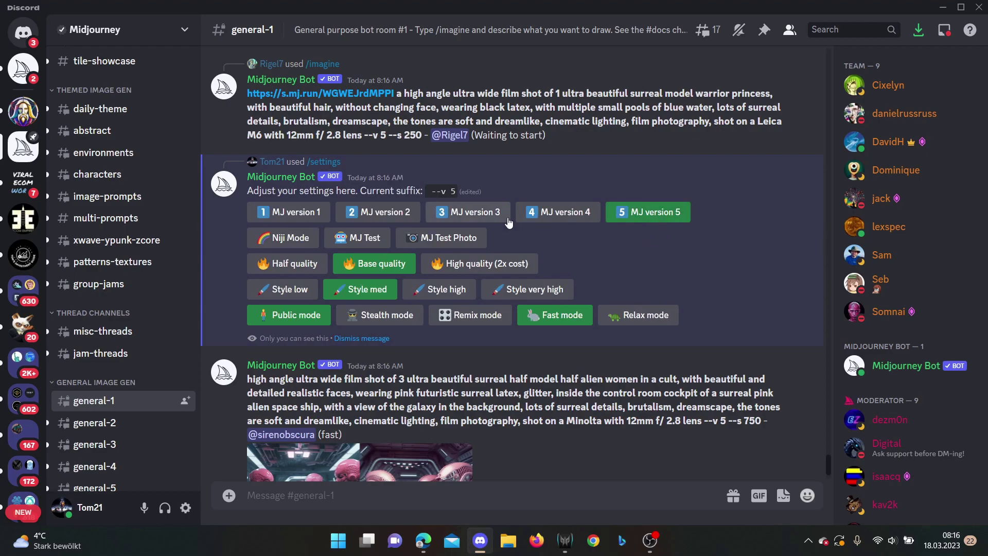
Submit /imagine with the prompt 'a fluffy cat playing with a ball --v 5'
scroll(597, 316, "down", 5)
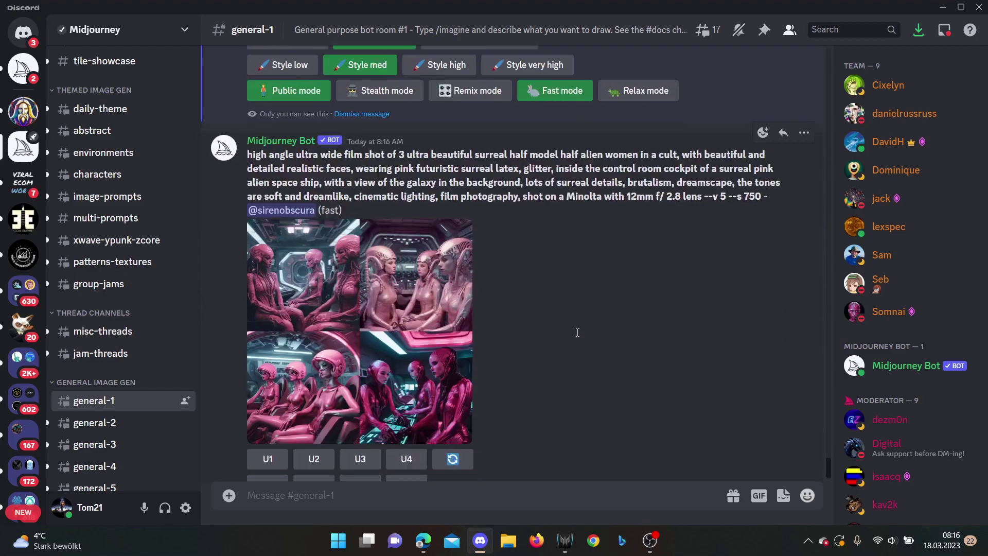
left_click(467, 499)
type("/")
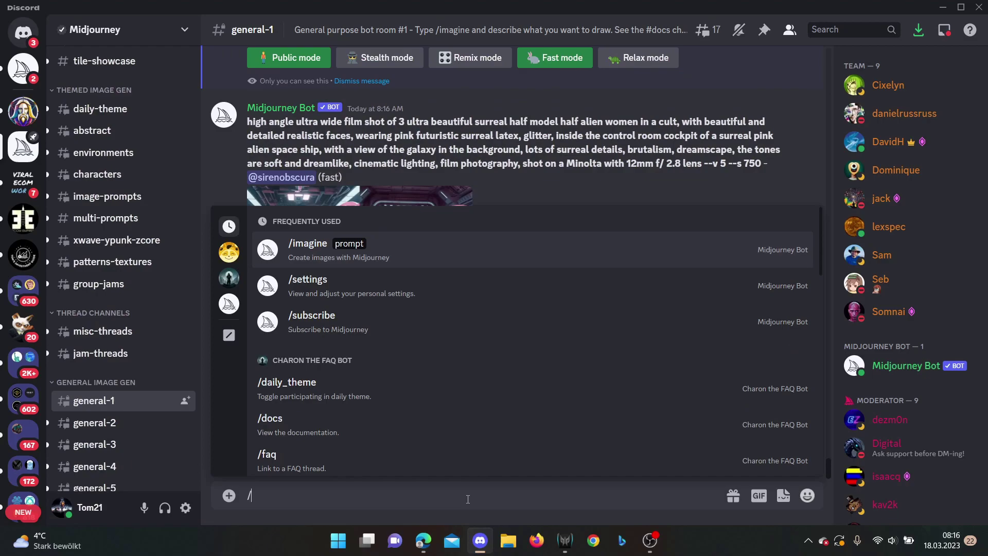
type("imagine")
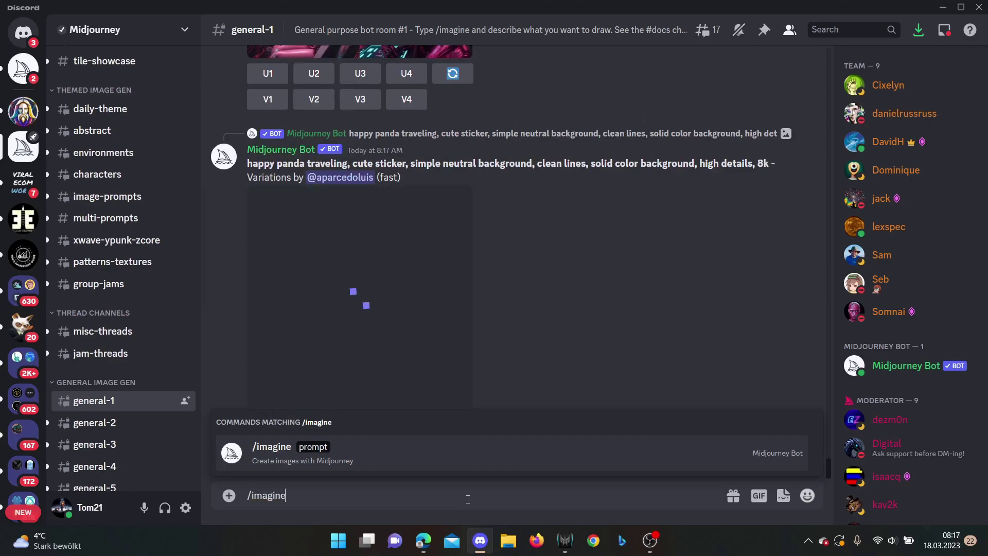
key("Return")
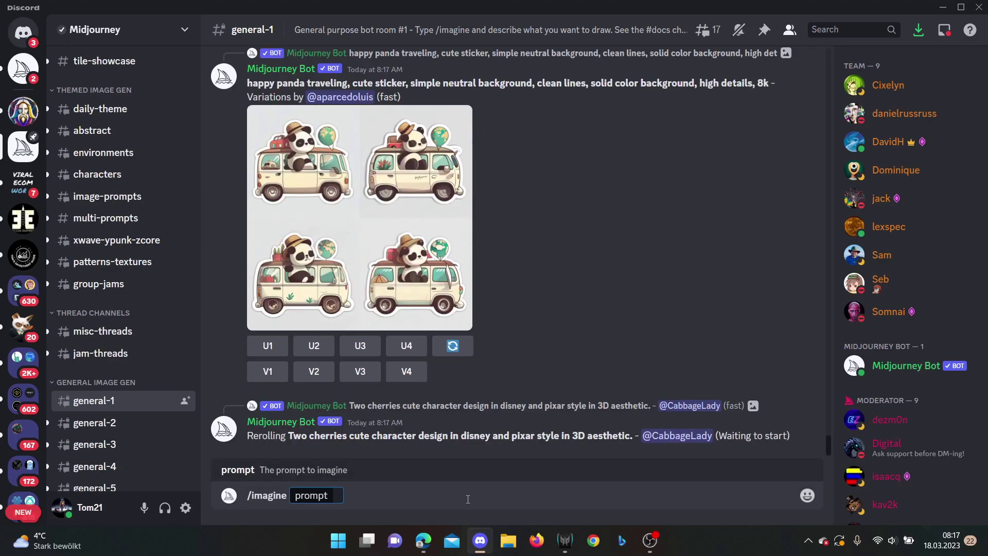
type("a fluffy")
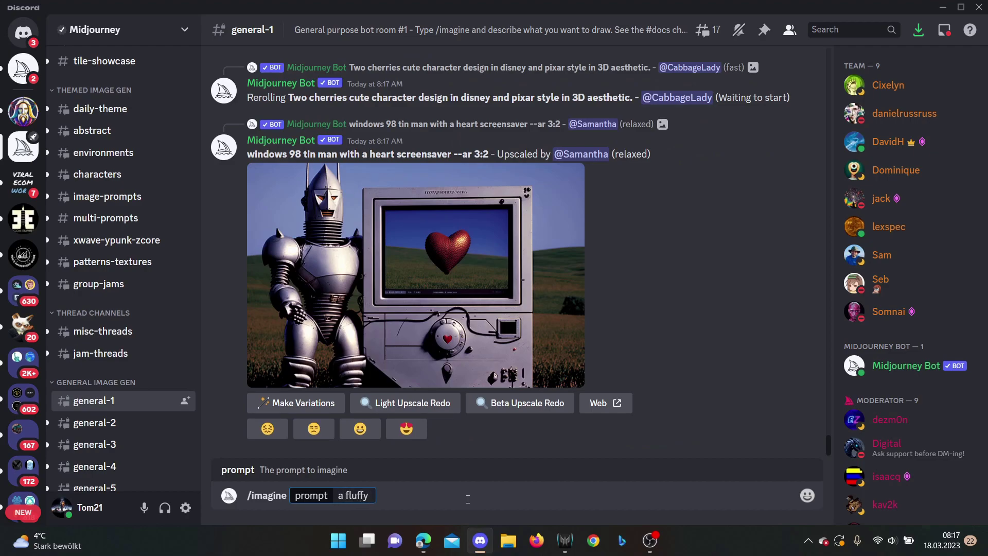
type(" cat pla")
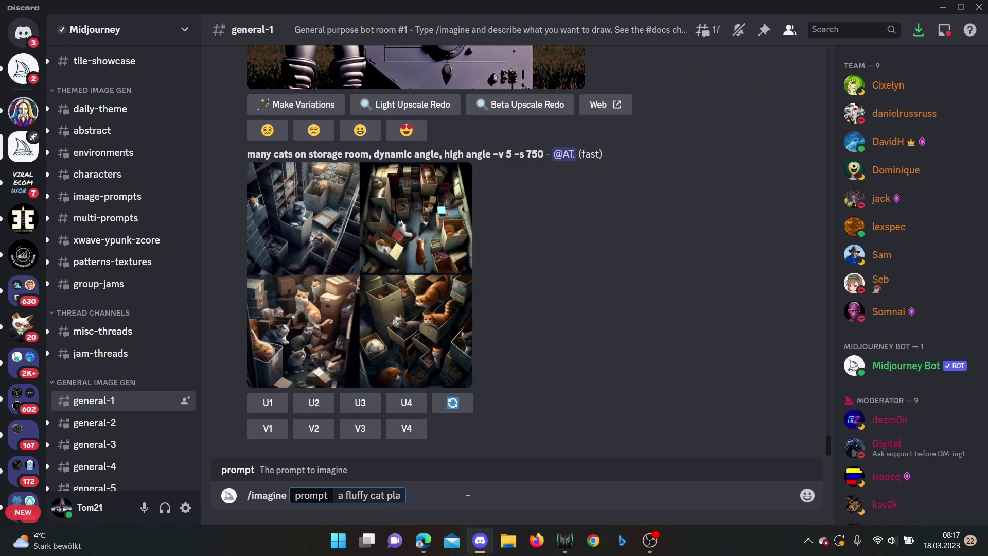
type("ying with a ")
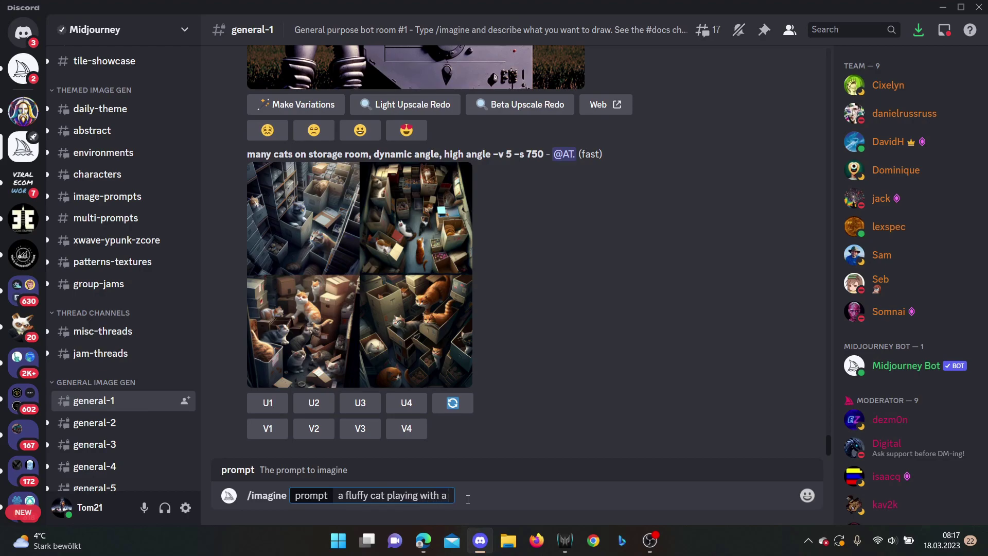
type("ball")
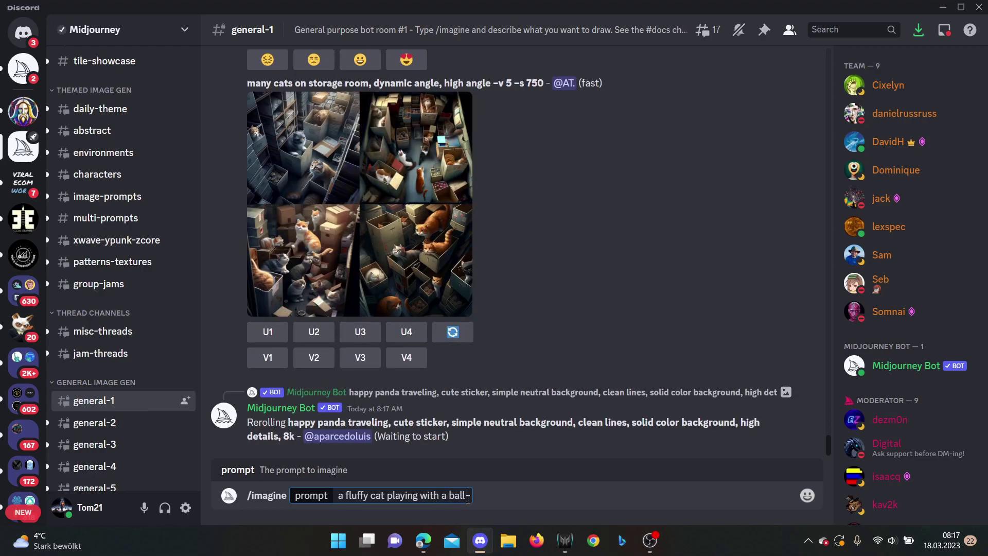
type(" --")
key("BackSpace")
type("v 5")
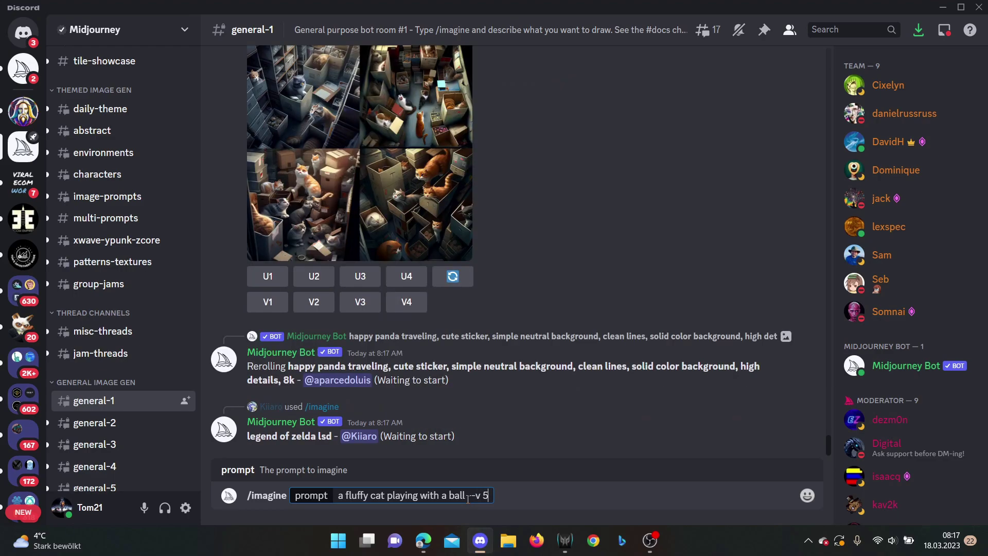
key("Return")
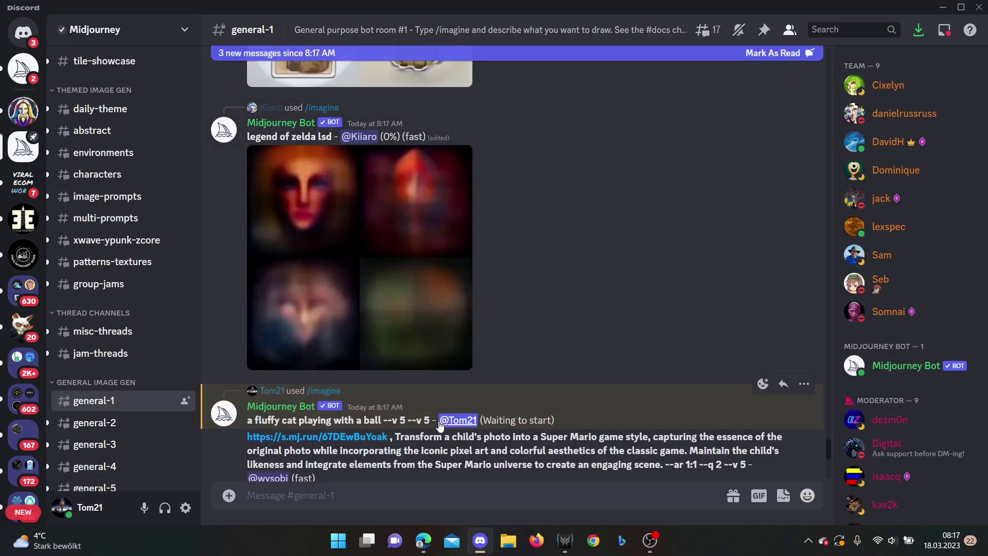
Wait for the cat job to reach 100% and open the finished four-cat grid full size
scroll(421, 421, "down", 5)
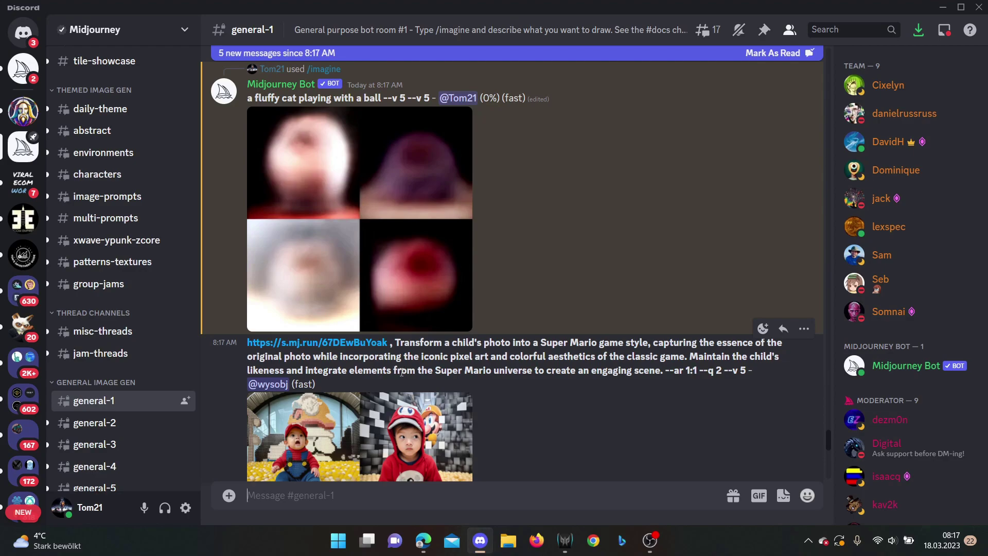
scroll(401, 376, "down", 8)
scroll(403, 383, "up", 5)
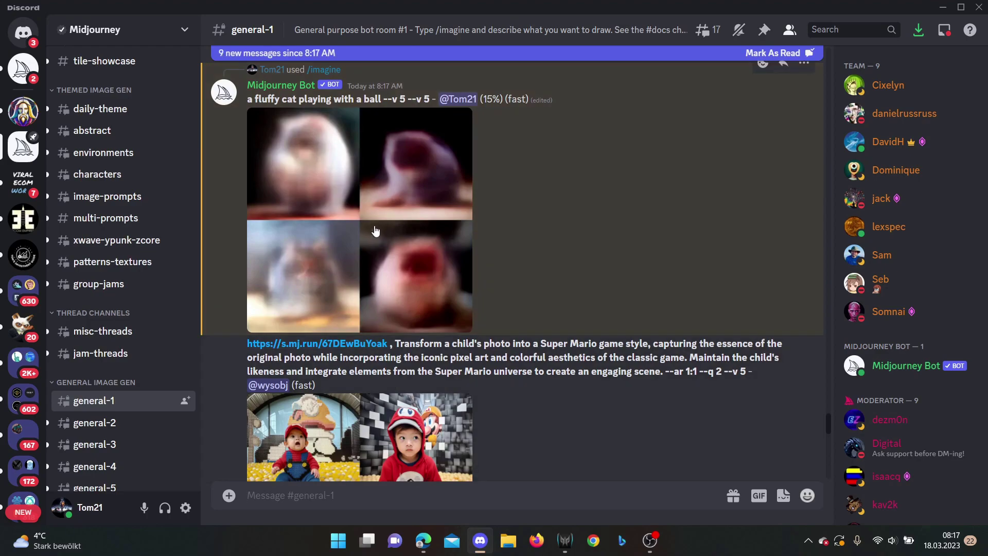
left_click(396, 173)
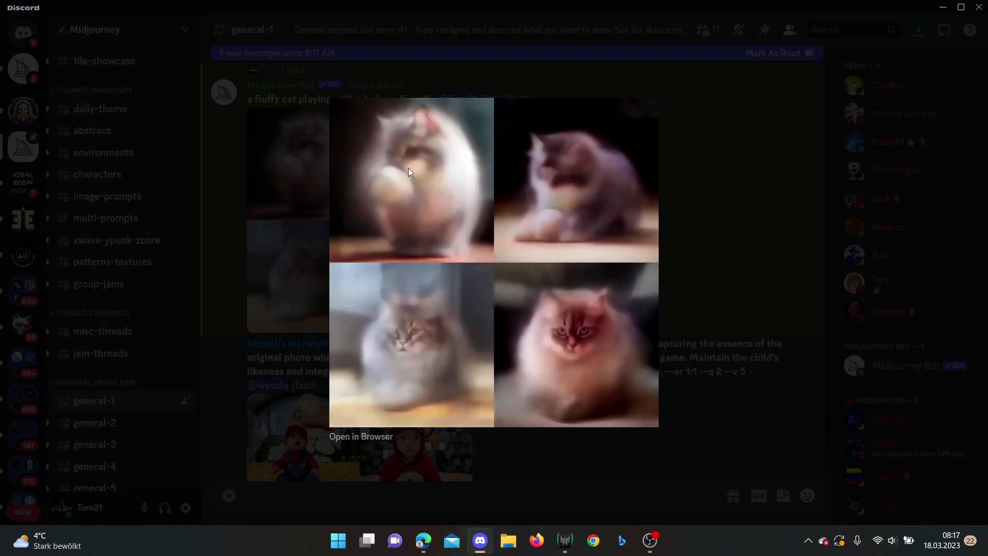
left_click(305, 205)
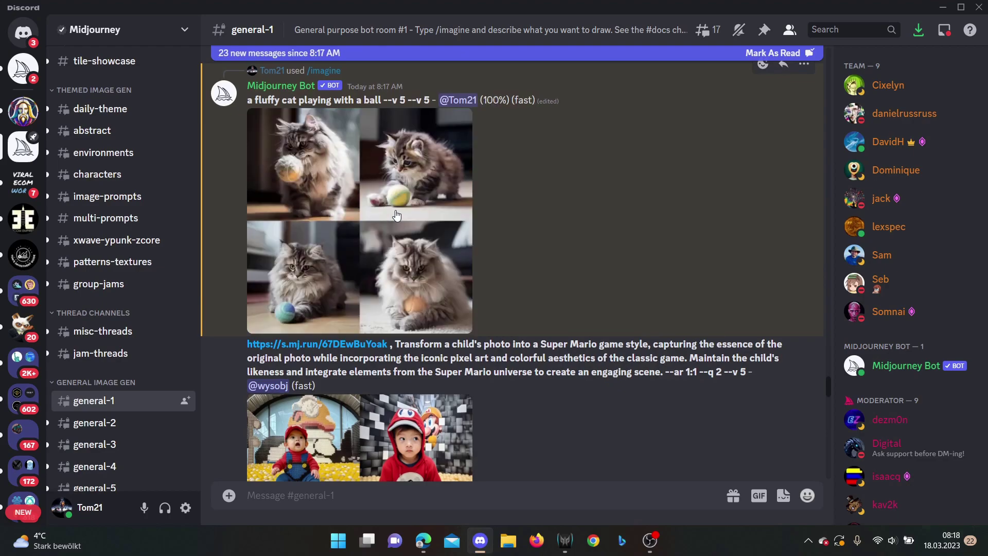
left_click(396, 214)
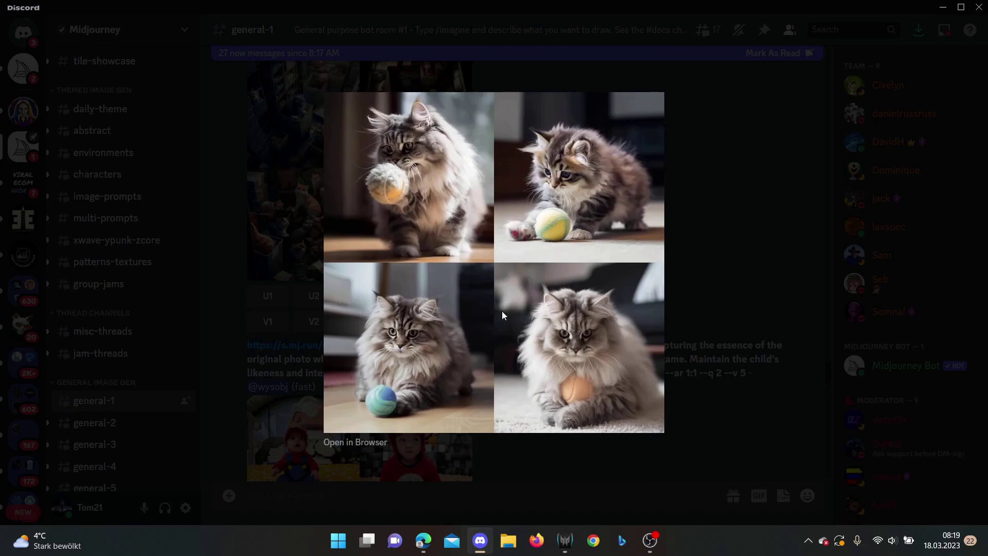
Close the full-size cat image and bring up the three-young-women image grid
left_click(711, 275)
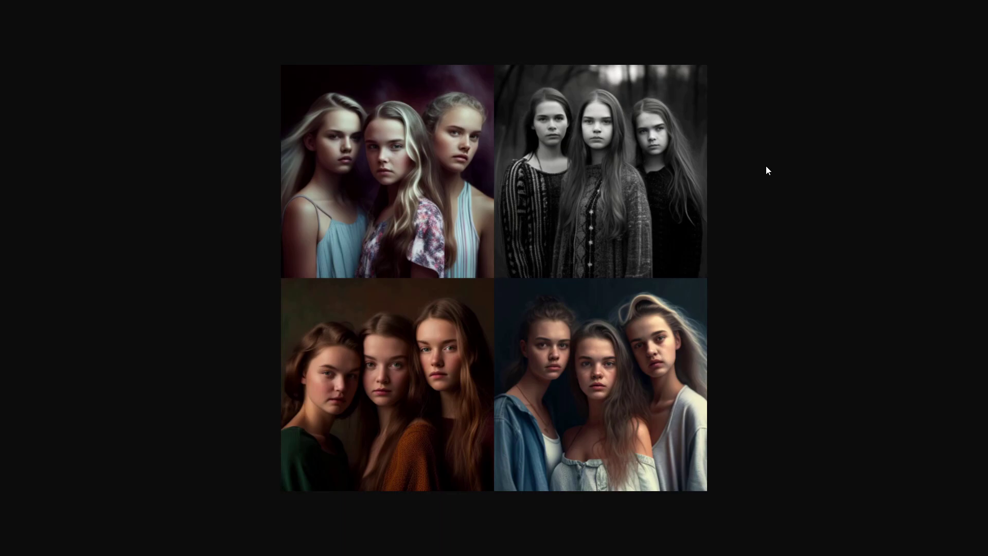
mouse_move(638, 206)
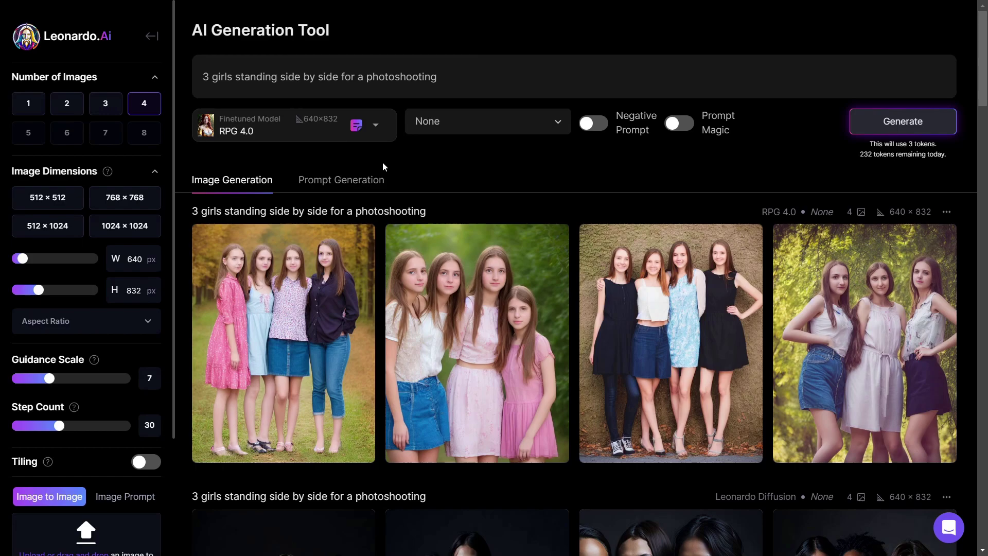
View the fourth RPG 4.0 three-girls image full size, then close it
scroll(374, 177, "down", 2)
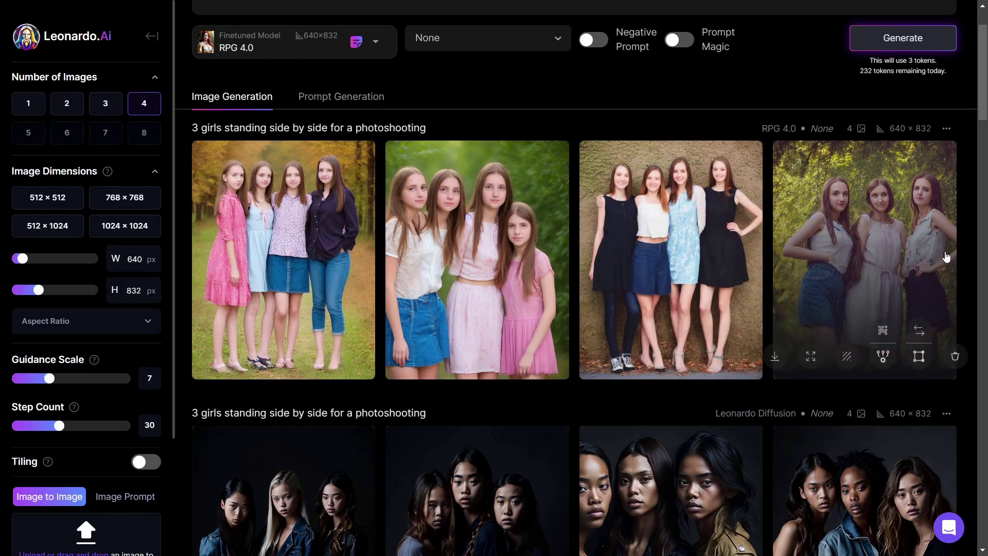
left_click(891, 250)
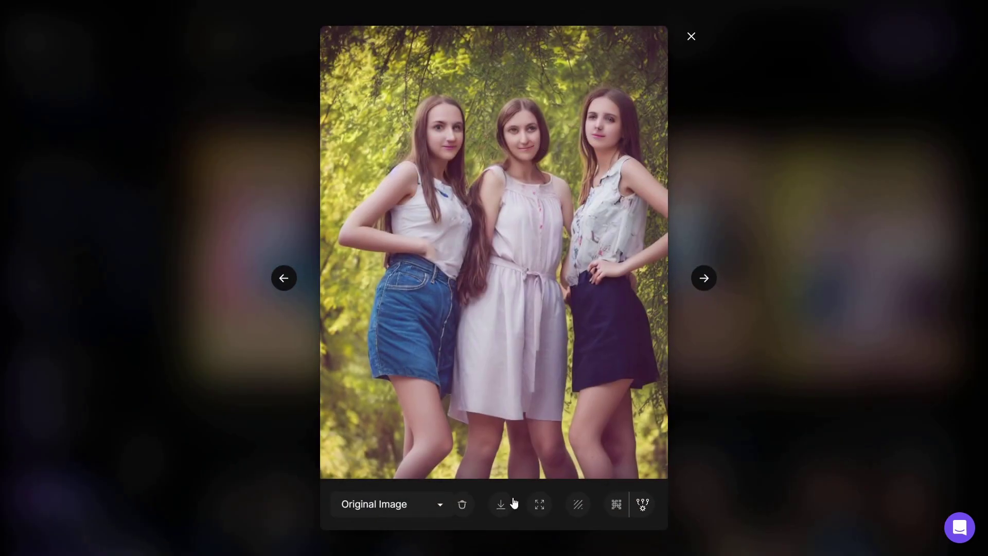
left_click(691, 37)
Page through the Leonardo Diffusion group photos up to the denim-jacket one, then close
scroll(703, 175, "down", 3)
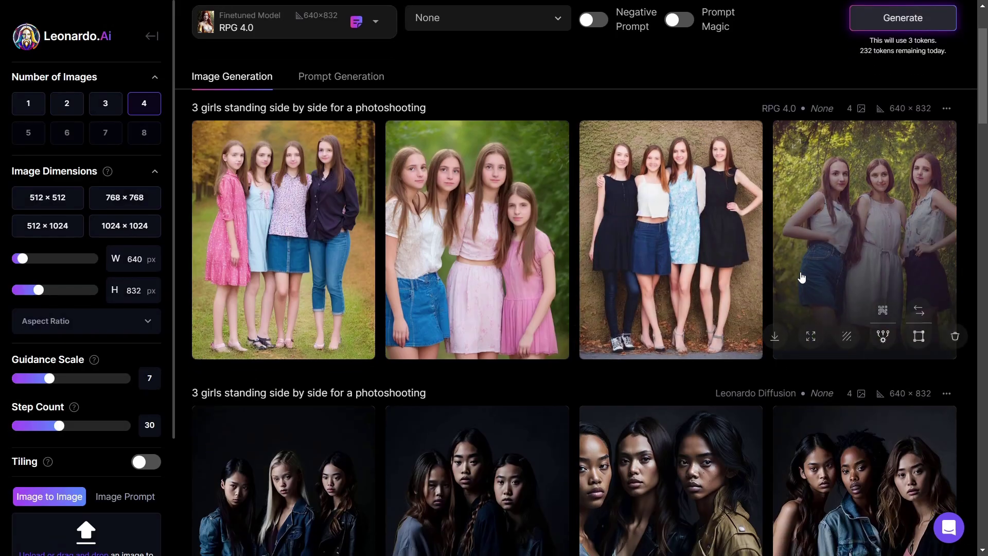
scroll(753, 148, "up", 3)
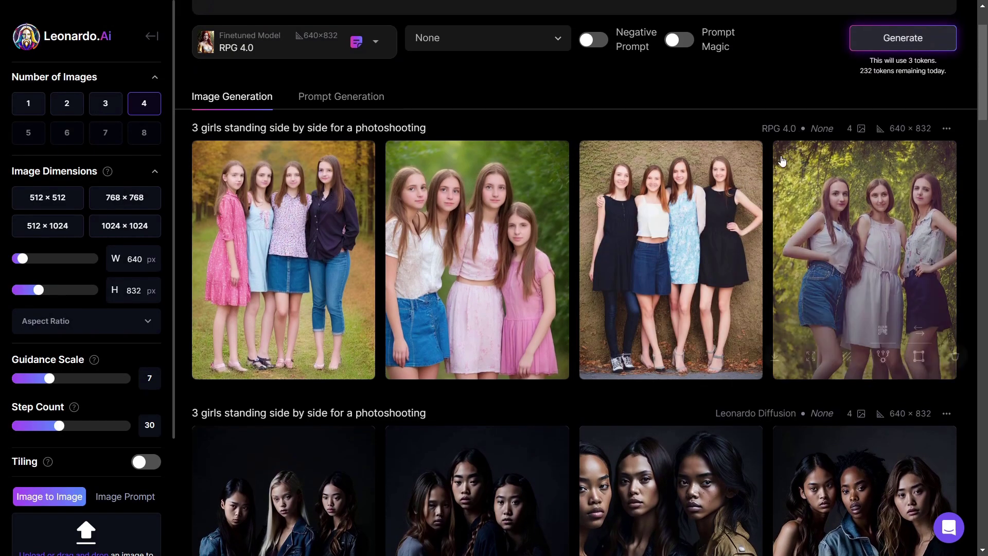
scroll(663, 189, "down", 4)
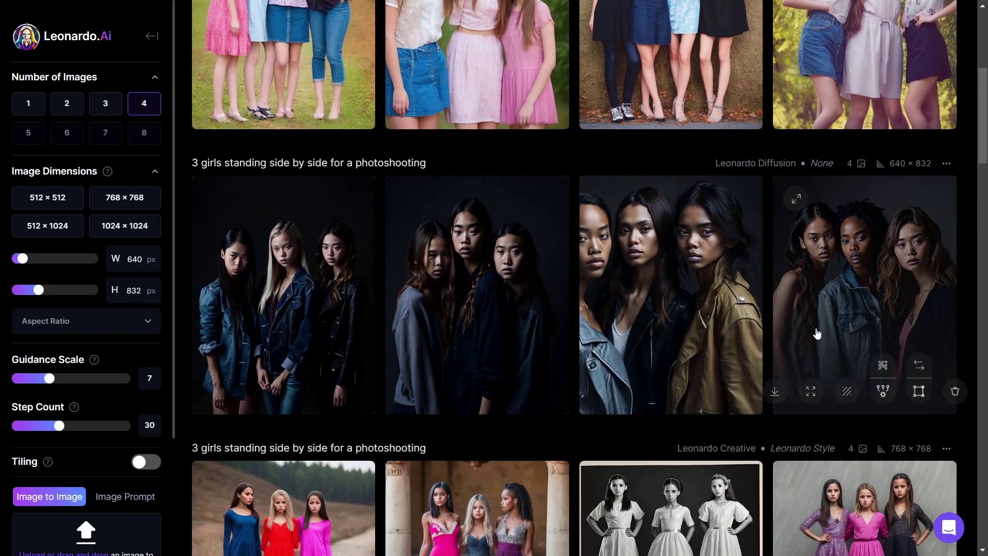
left_click(323, 307)
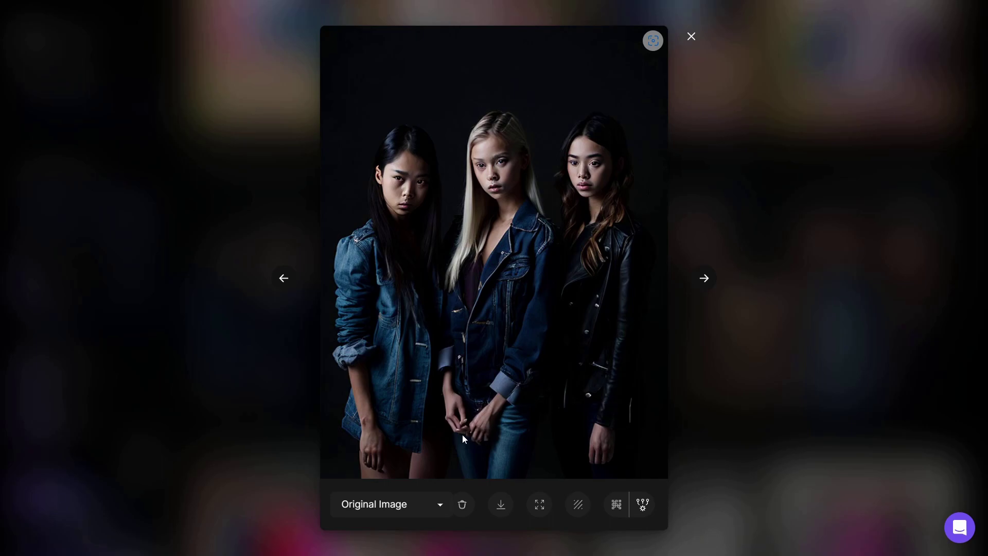
left_click(711, 277)
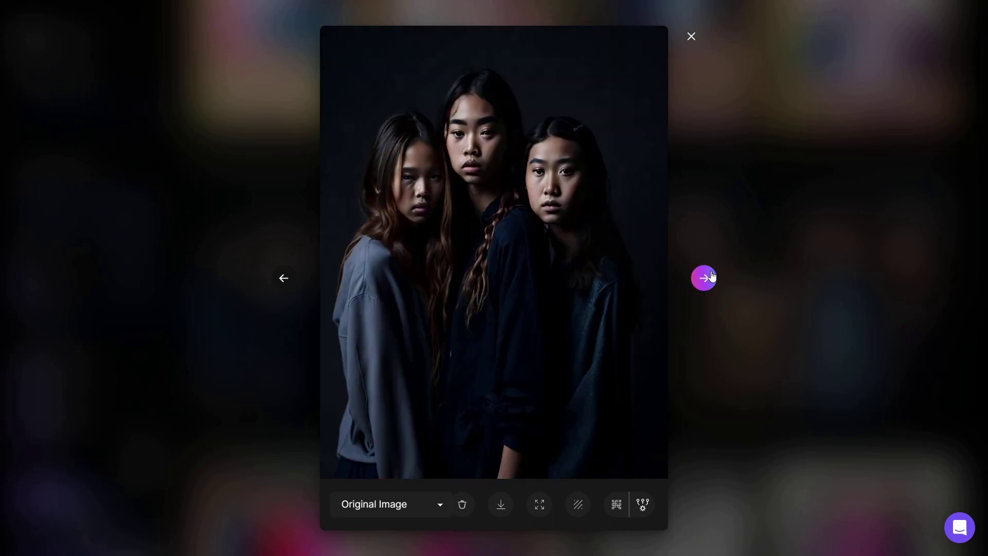
left_click(712, 276)
left_click(712, 276)
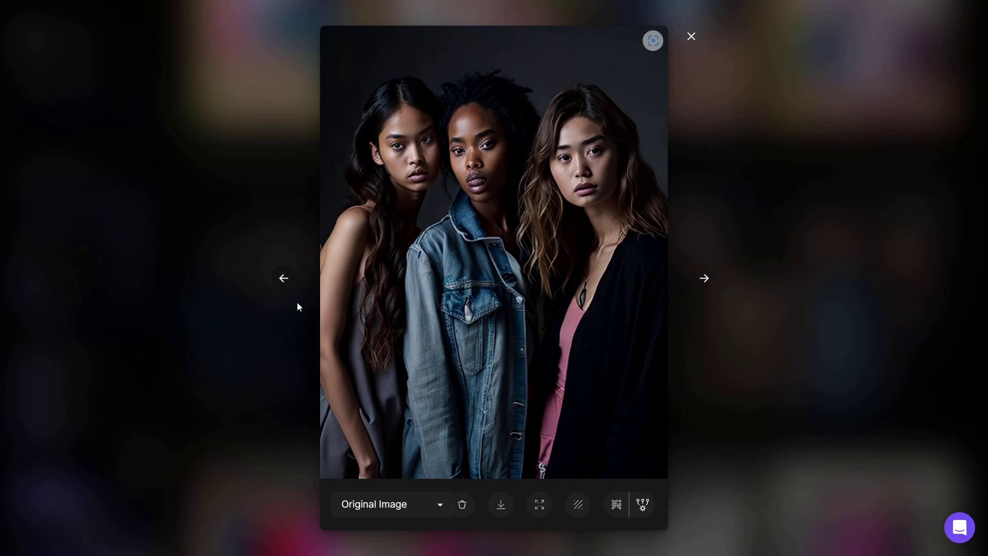
left_click(285, 278)
left_click(702, 278)
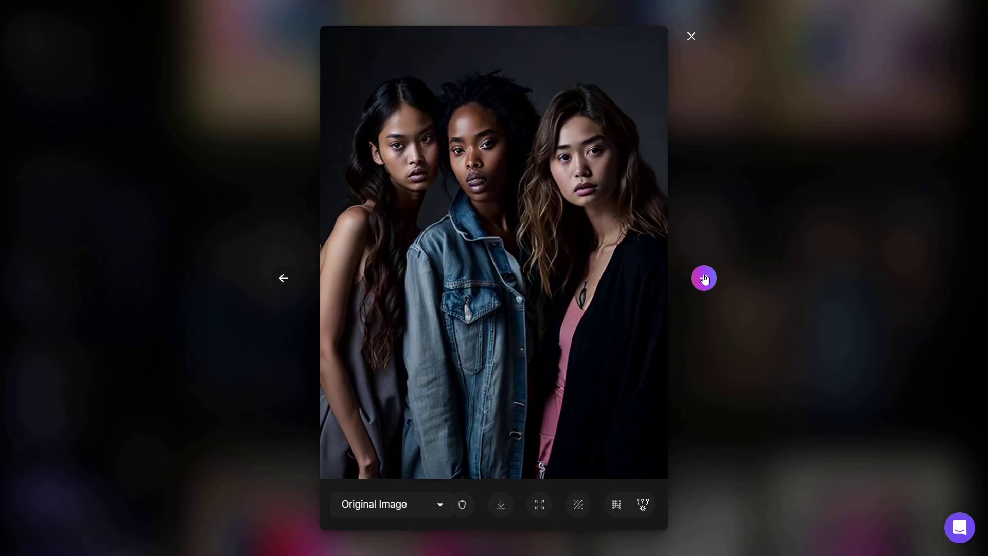
left_click(691, 37)
Browse the path, gowns, black-and-white and pink three-girls images, then return to the gallery
scroll(687, 221, "down", 4)
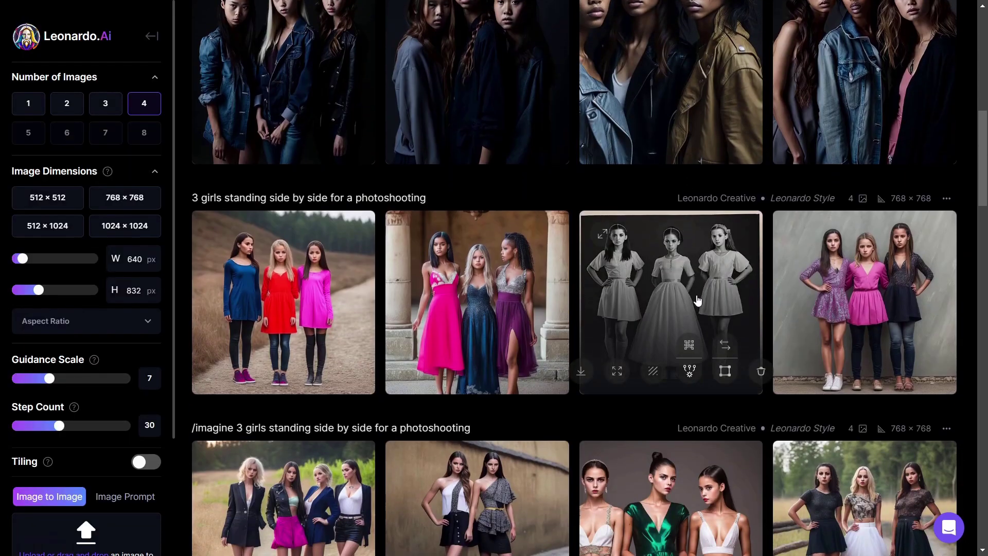
left_click(294, 309)
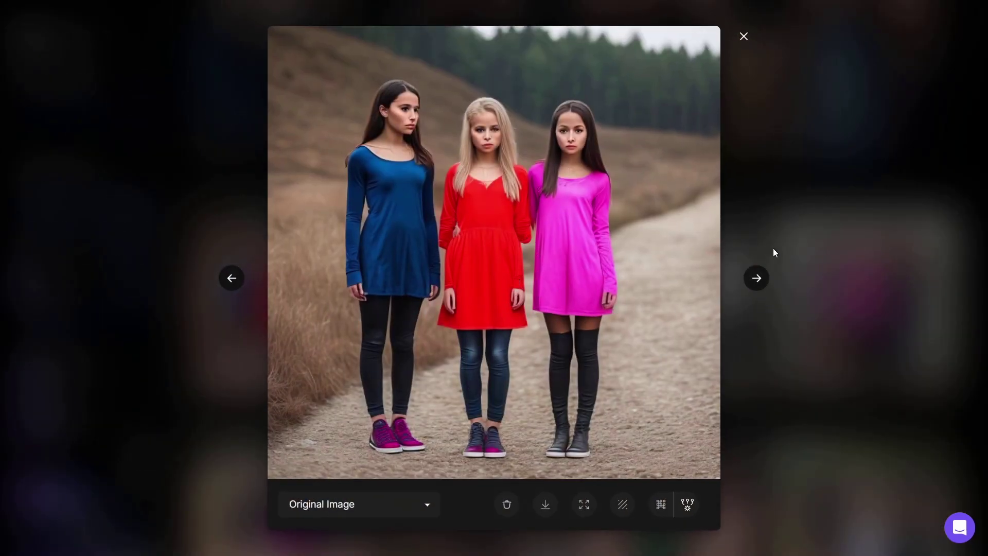
left_click(757, 275)
left_click(757, 276)
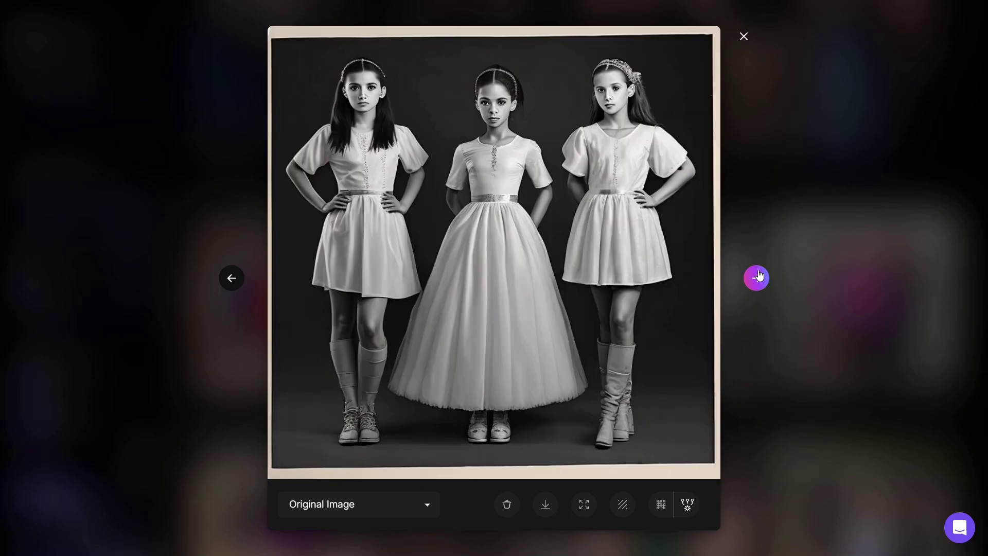
left_click(757, 277)
left_click(746, 35)
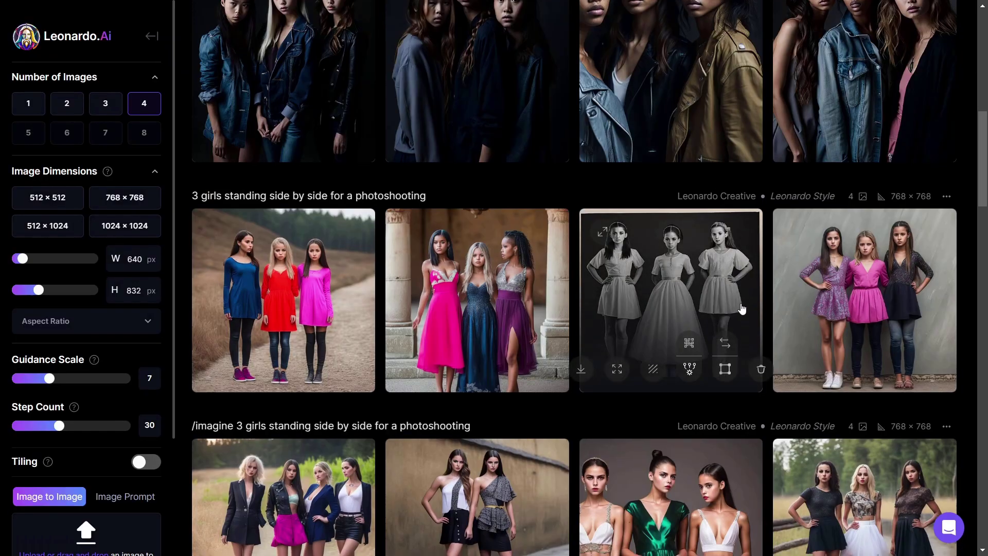
scroll(740, 310, "down", 3)
scroll(739, 310, "up", 15)
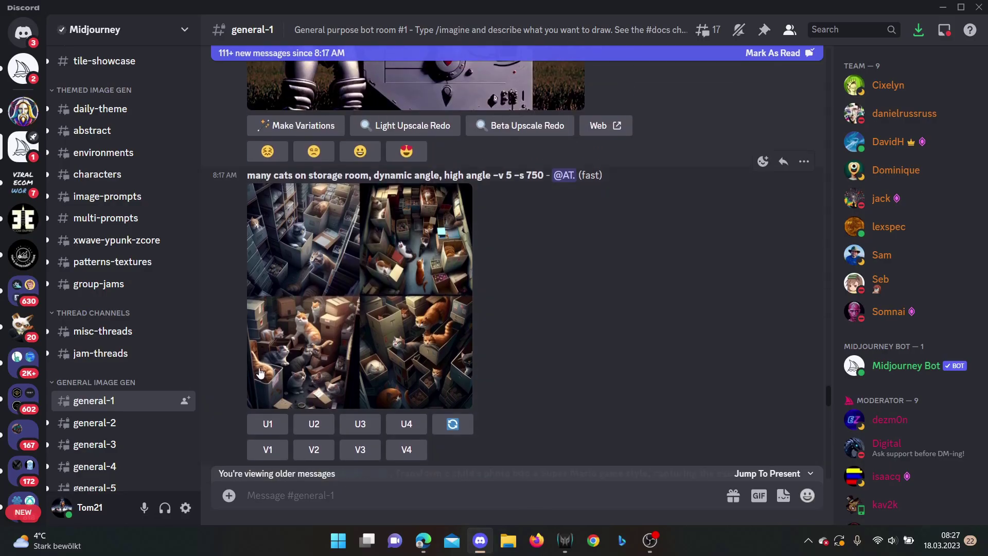
scroll(148, 404, "up", 10)
scroll(149, 401, "up", 10)
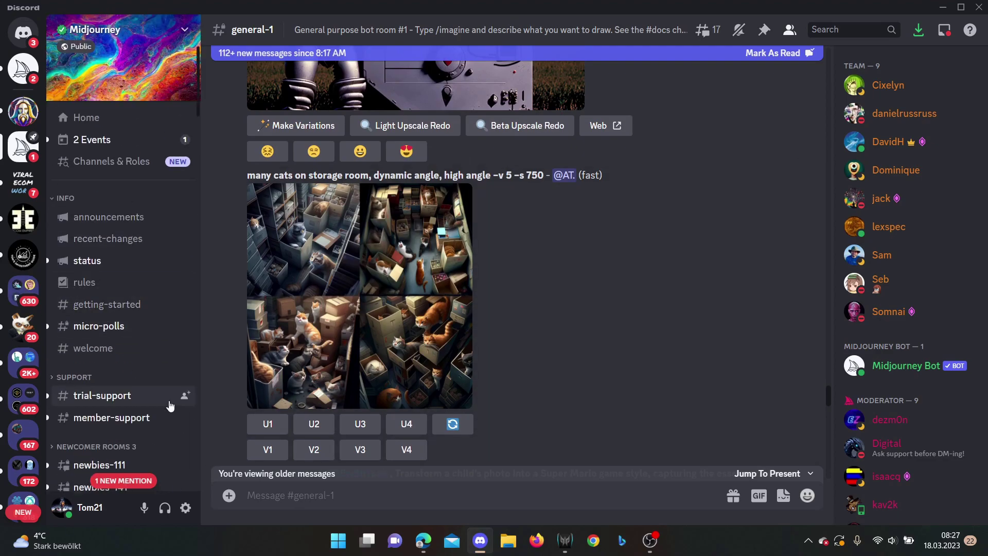
scroll(154, 419, "down", 15)
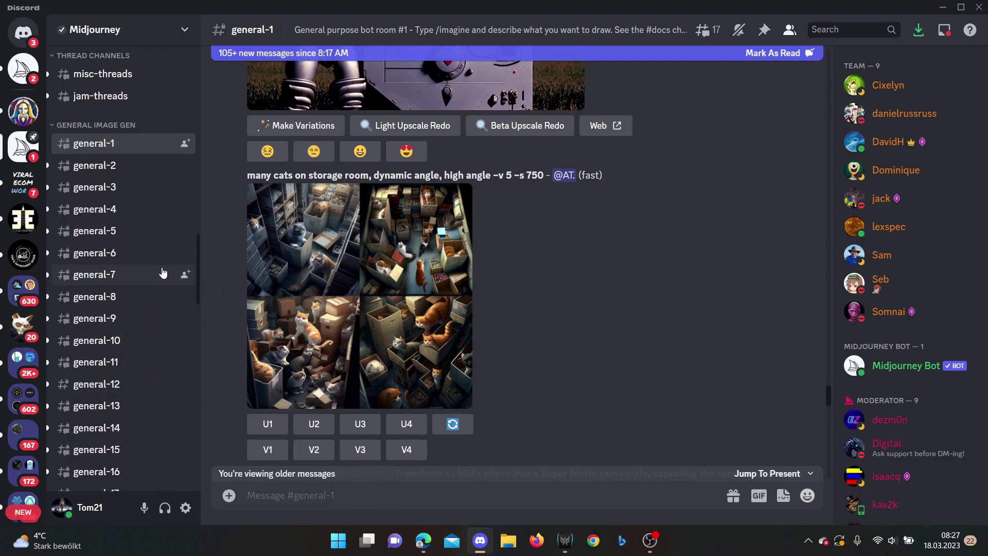
scroll(161, 274, "up", 4)
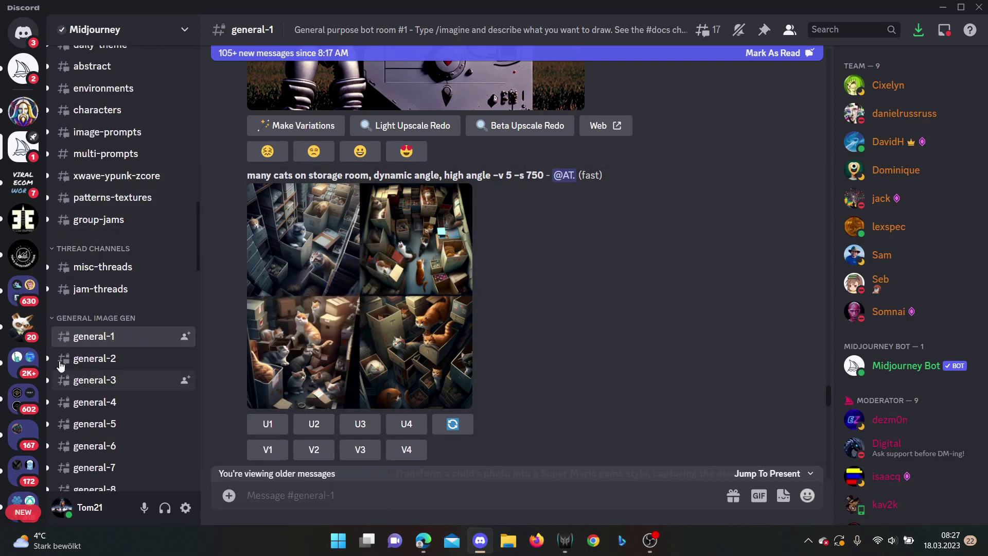
mouse_move(134, 337)
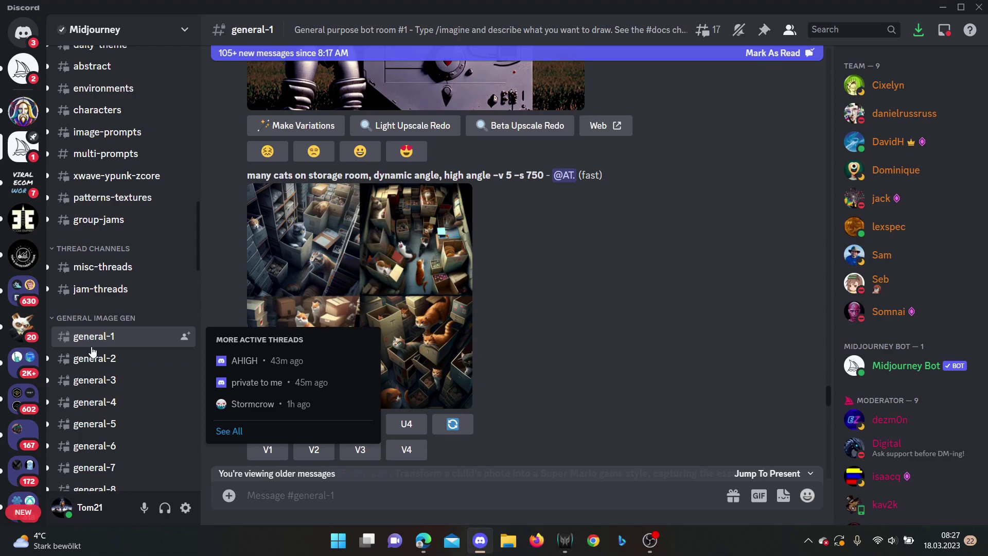
scroll(103, 309, "up", 6)
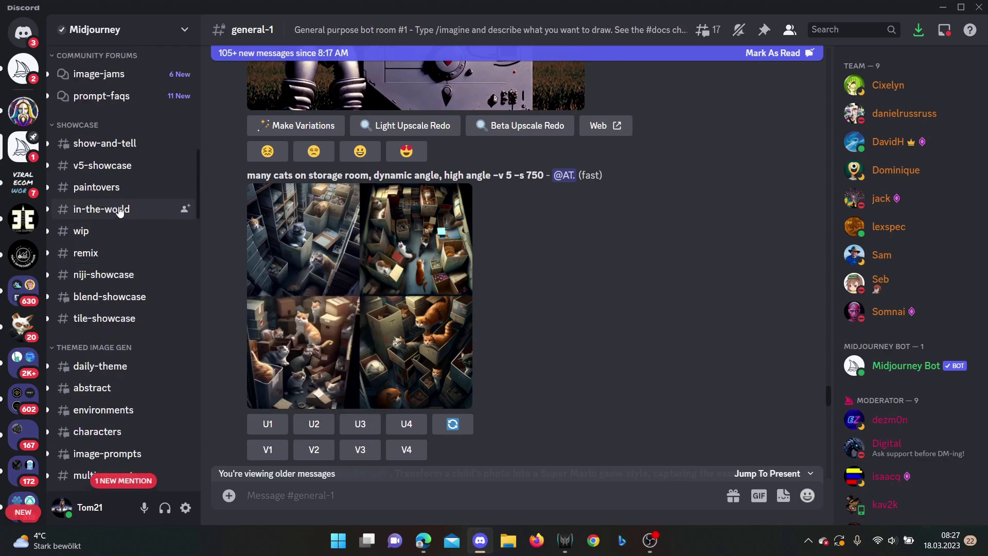
scroll(117, 216, "up", 3)
scroll(111, 252, "down", 10)
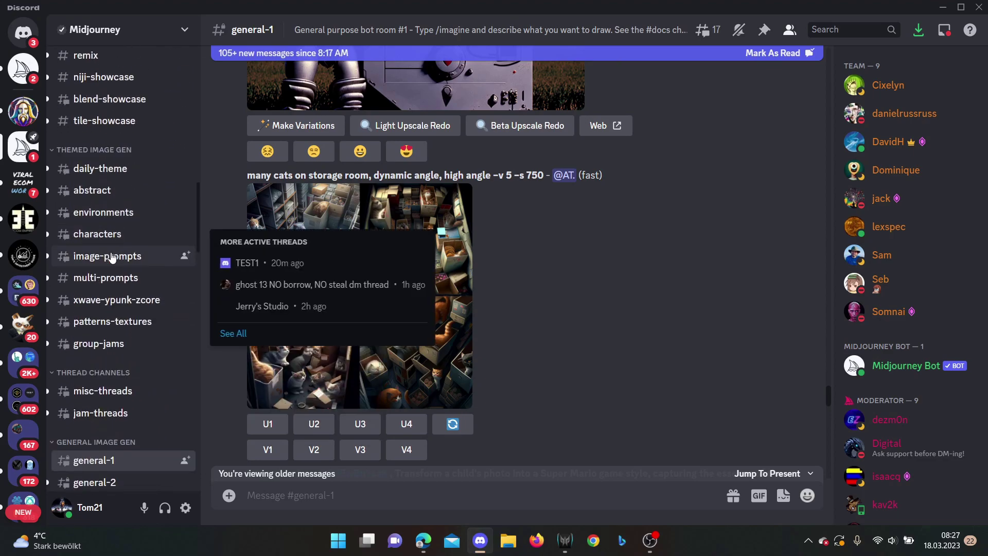
mouse_move(124, 358)
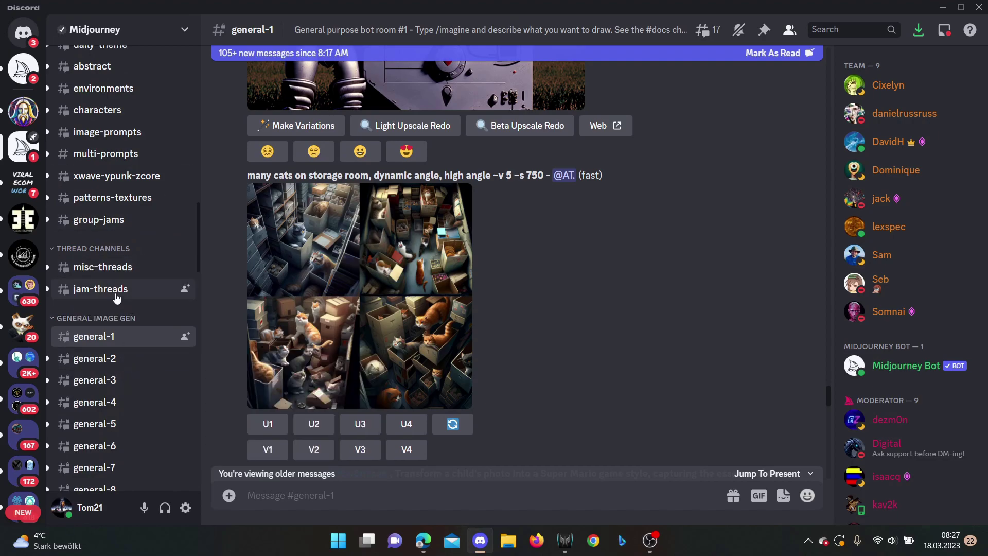
mouse_move(175, 210)
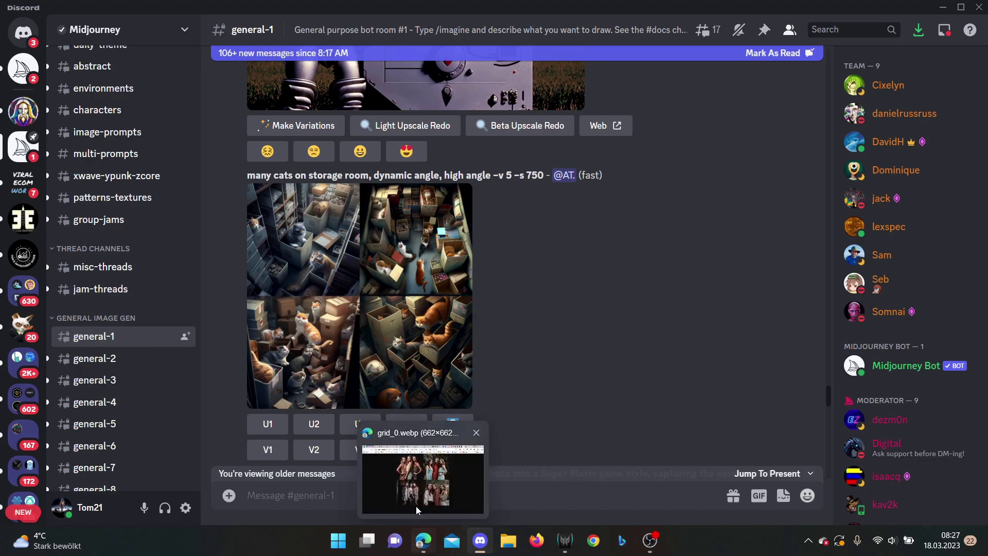
Send the /subscribe command to the Midjourney Bot in the channel
left_click(365, 486)
type("/subr")
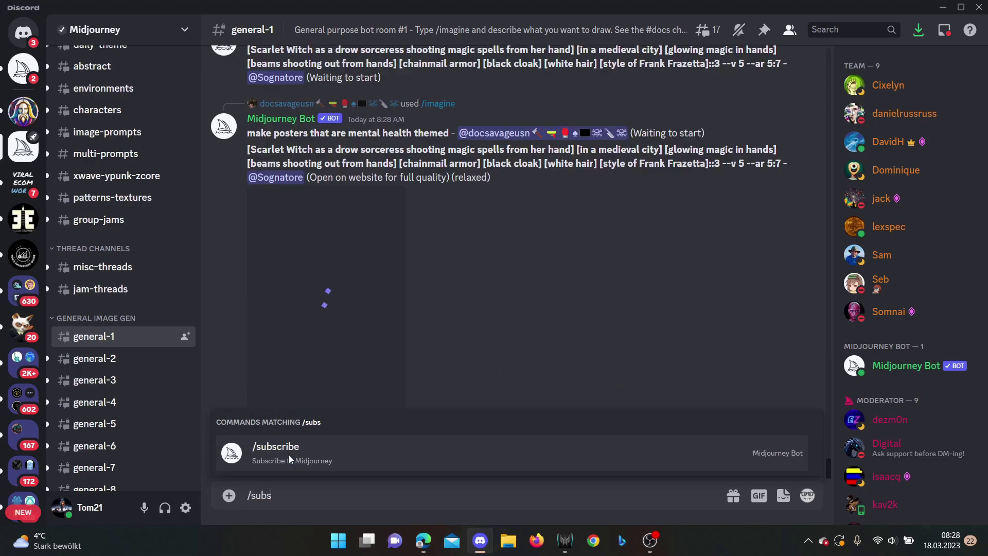
key("Tab")
key("Return")
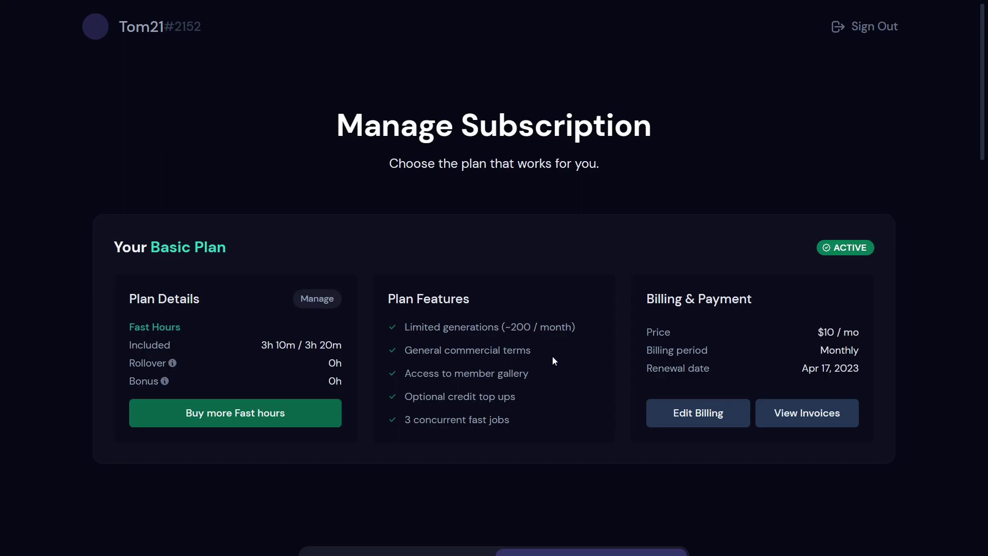
Compare yearly and monthly plan prices, leaving monthly billing selected
scroll(536, 354, "down", 10)
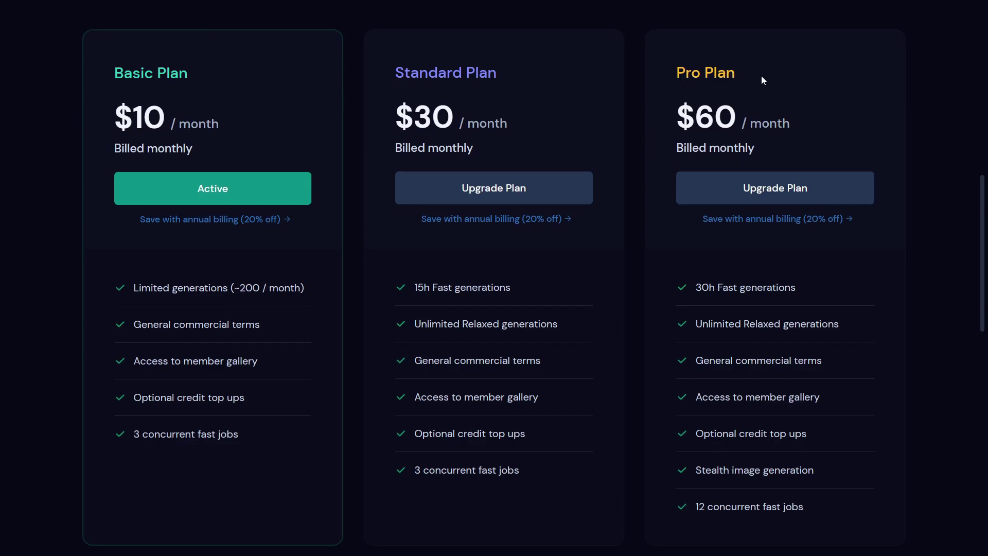
scroll(712, 109, "up", 3)
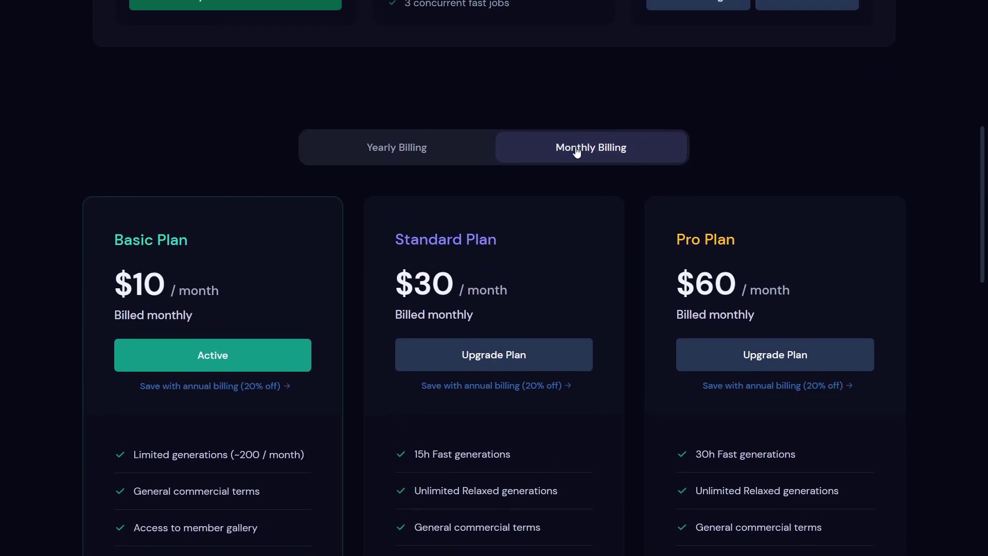
left_click(305, 155)
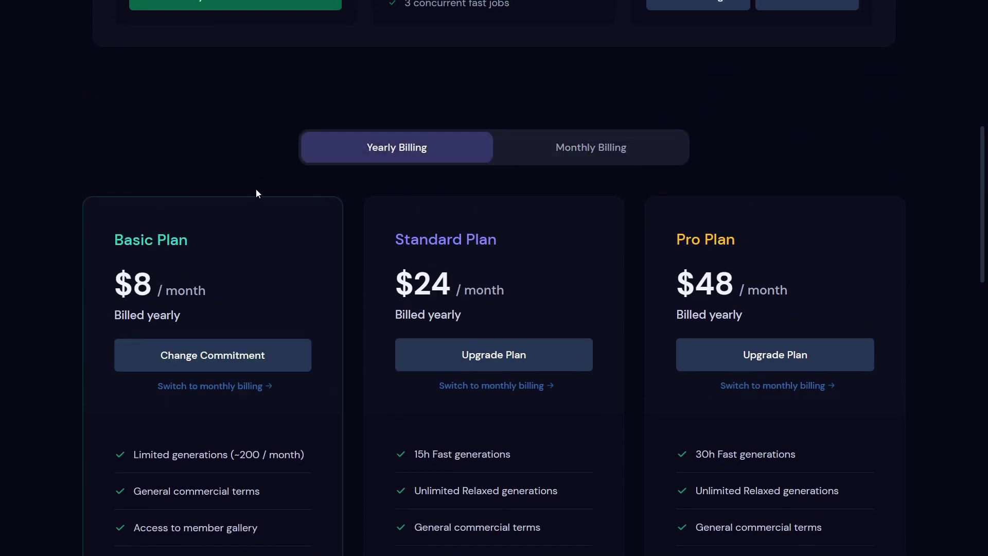
left_click(573, 153)
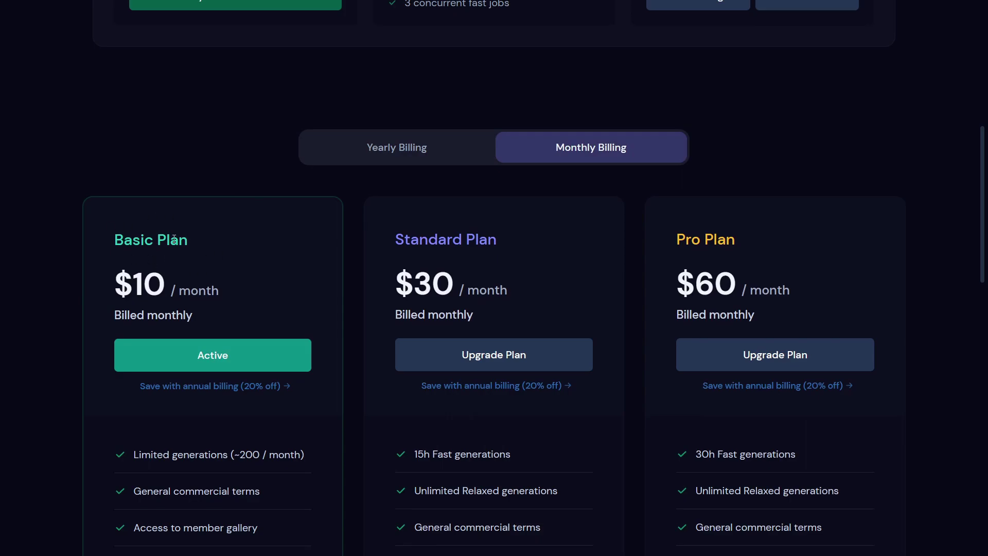
Highlight the Basic plan's name, $10/month price and limits, and Standard's Unlimited Relaxed generations
triple_click(266, 240)
triple_click(278, 284)
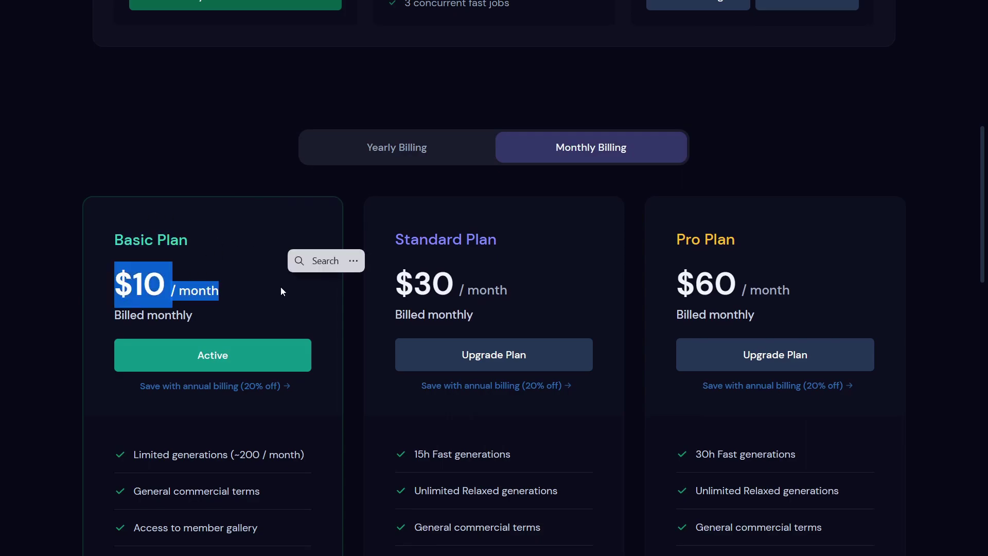
scroll(278, 292, "down", 3)
left_click_drag(133, 288, 310, 296)
left_click(313, 319)
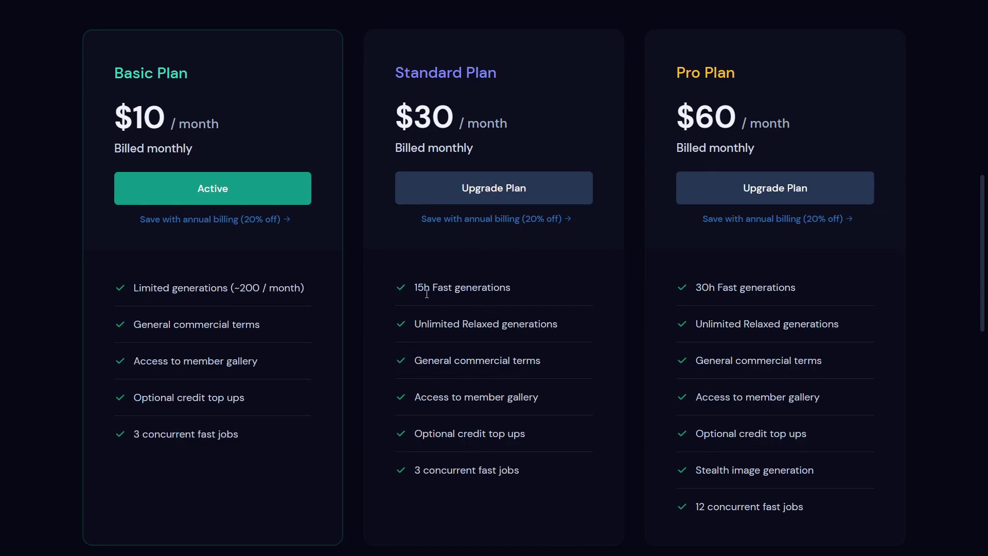
left_click_drag(414, 323, 568, 335)
left_click(610, 340)
scroll(843, 465, "up", 8)
scroll(838, 470, "down", 6)
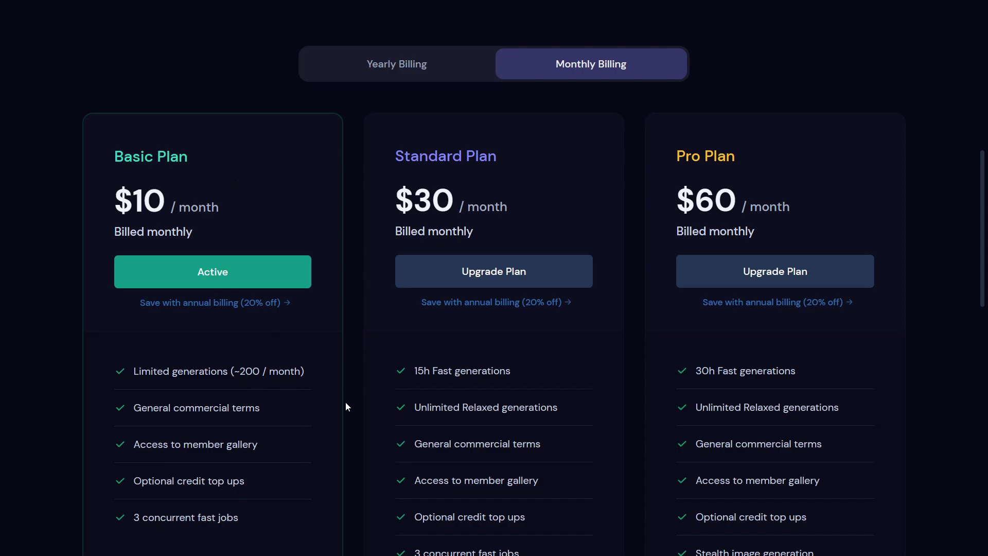
scroll(353, 403, "up", 10)
scroll(337, 419, "down", 10)
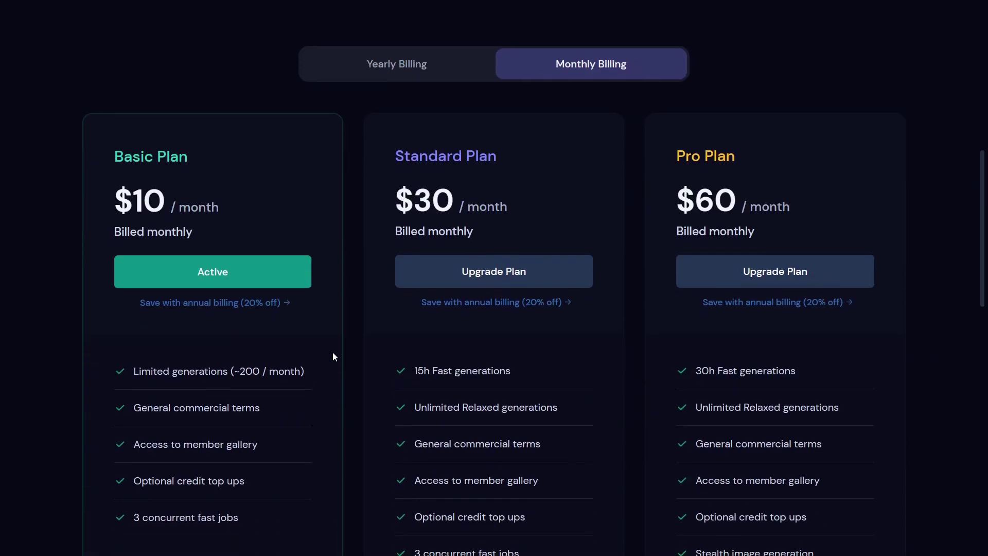